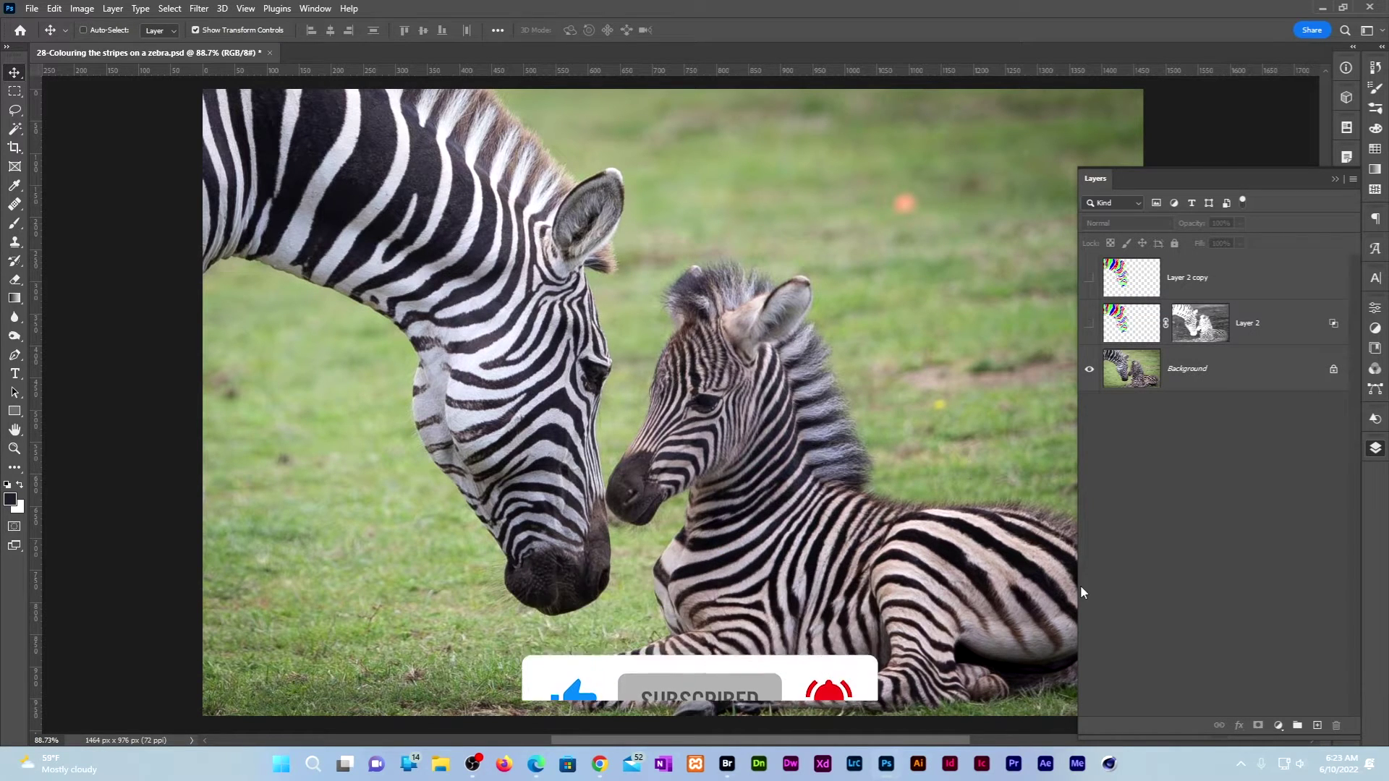
- Show the red, green and blue stripes on Layer 2 copy, then target the Background layer
click(1090, 280)
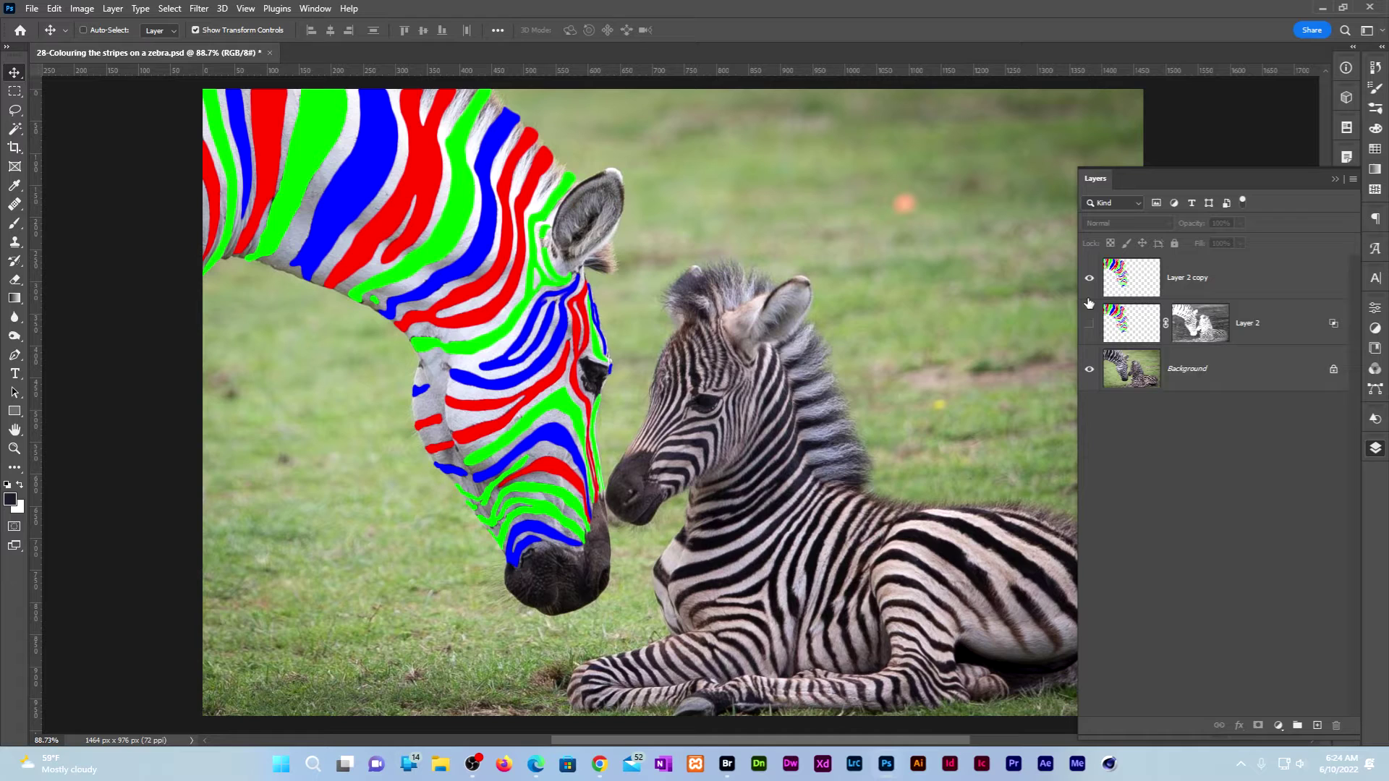
click(1132, 369)
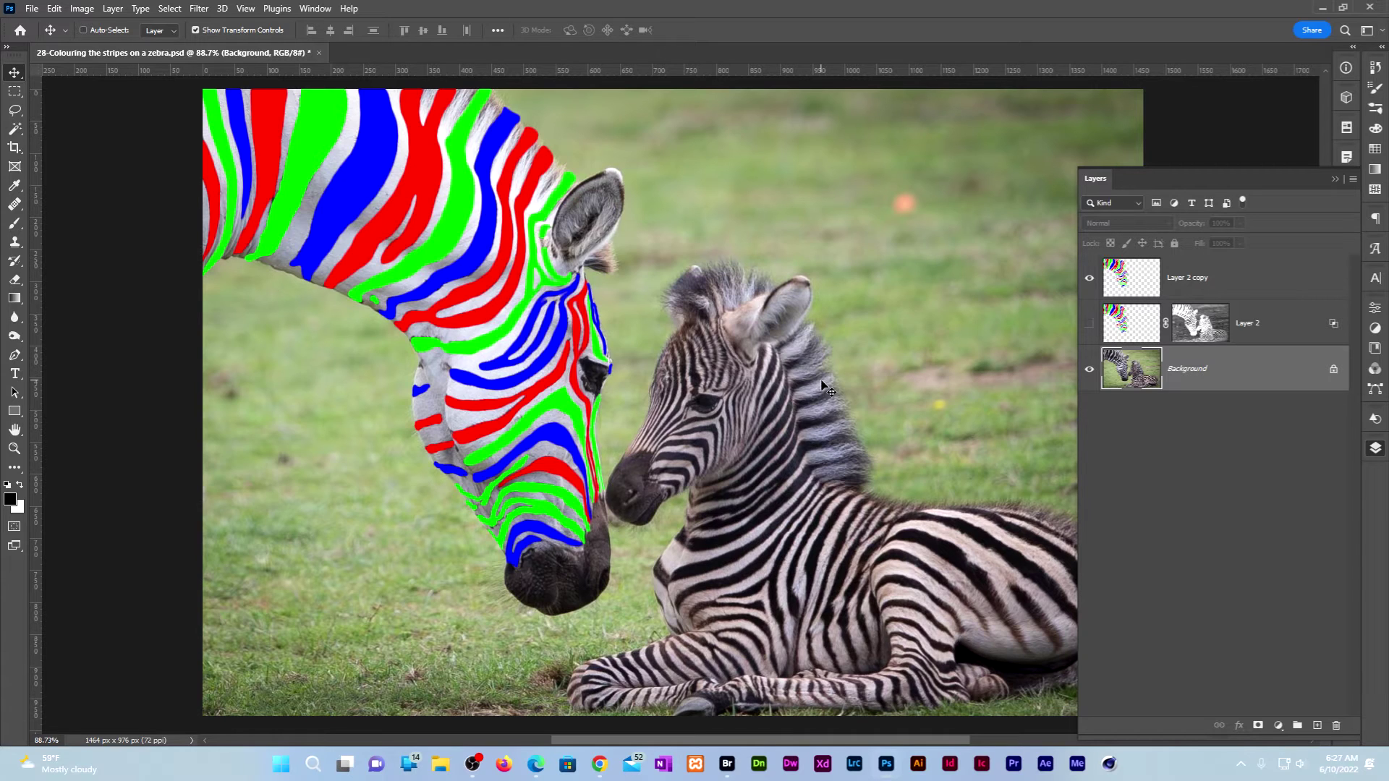
- Select the zebras with Color Range on the original photo, then unhide Layer 2 copy
click(1092, 280)
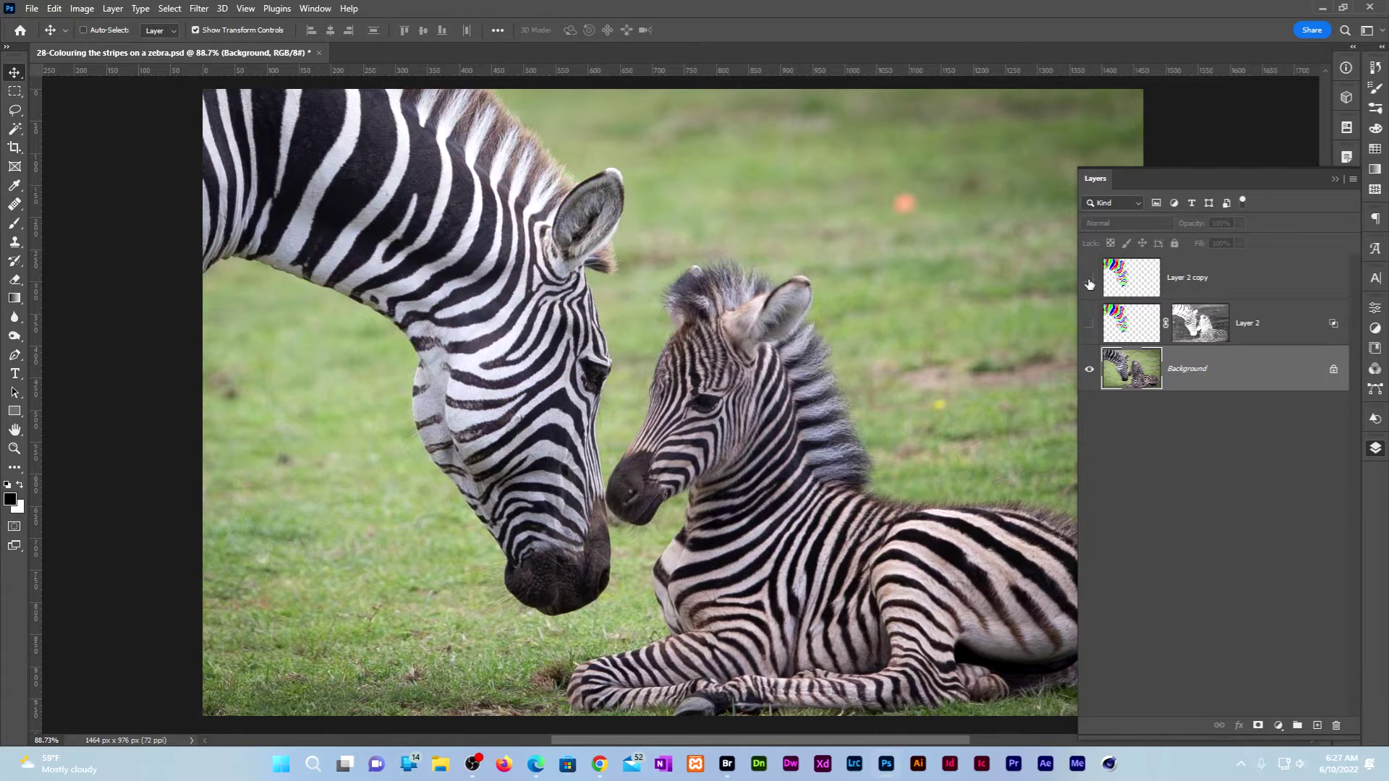
click(170, 9)
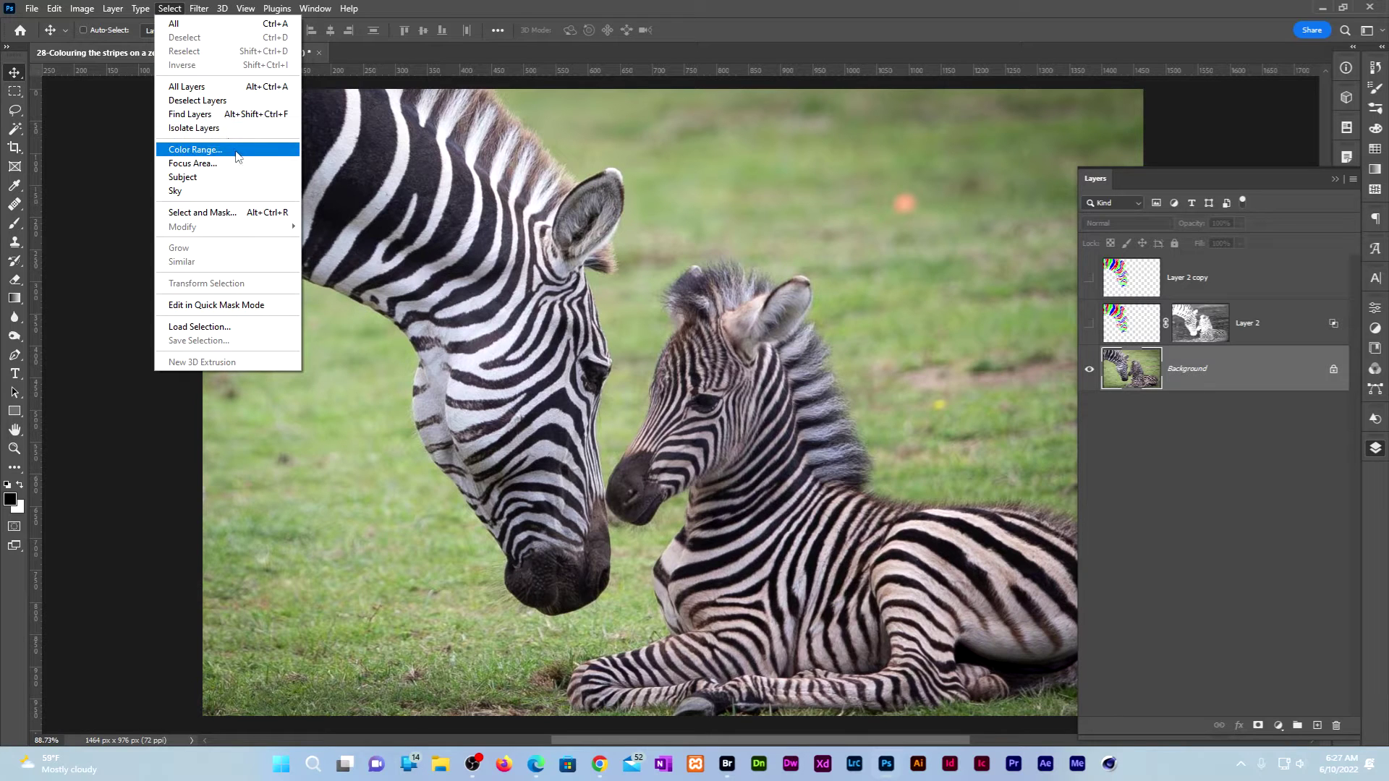
click(194, 149)
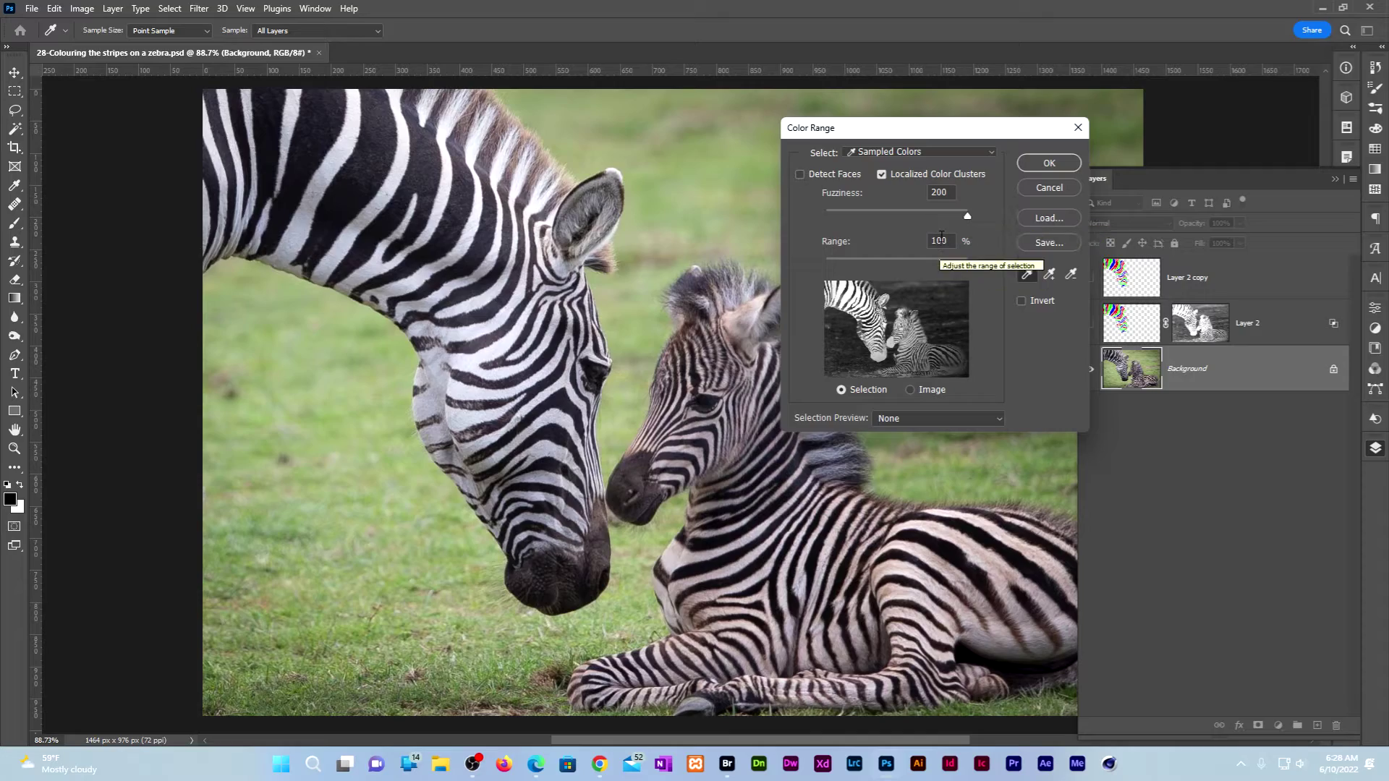
click(1049, 163)
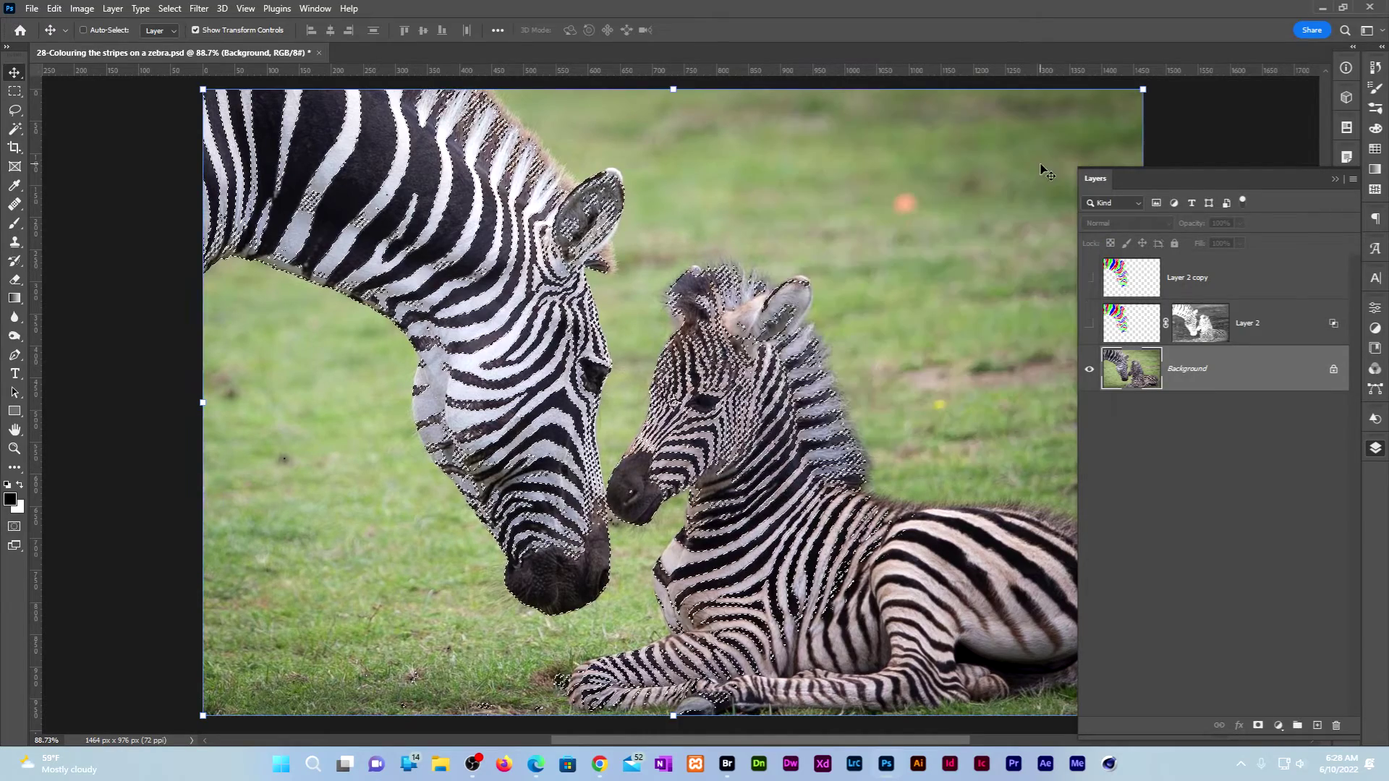
click(1089, 279)
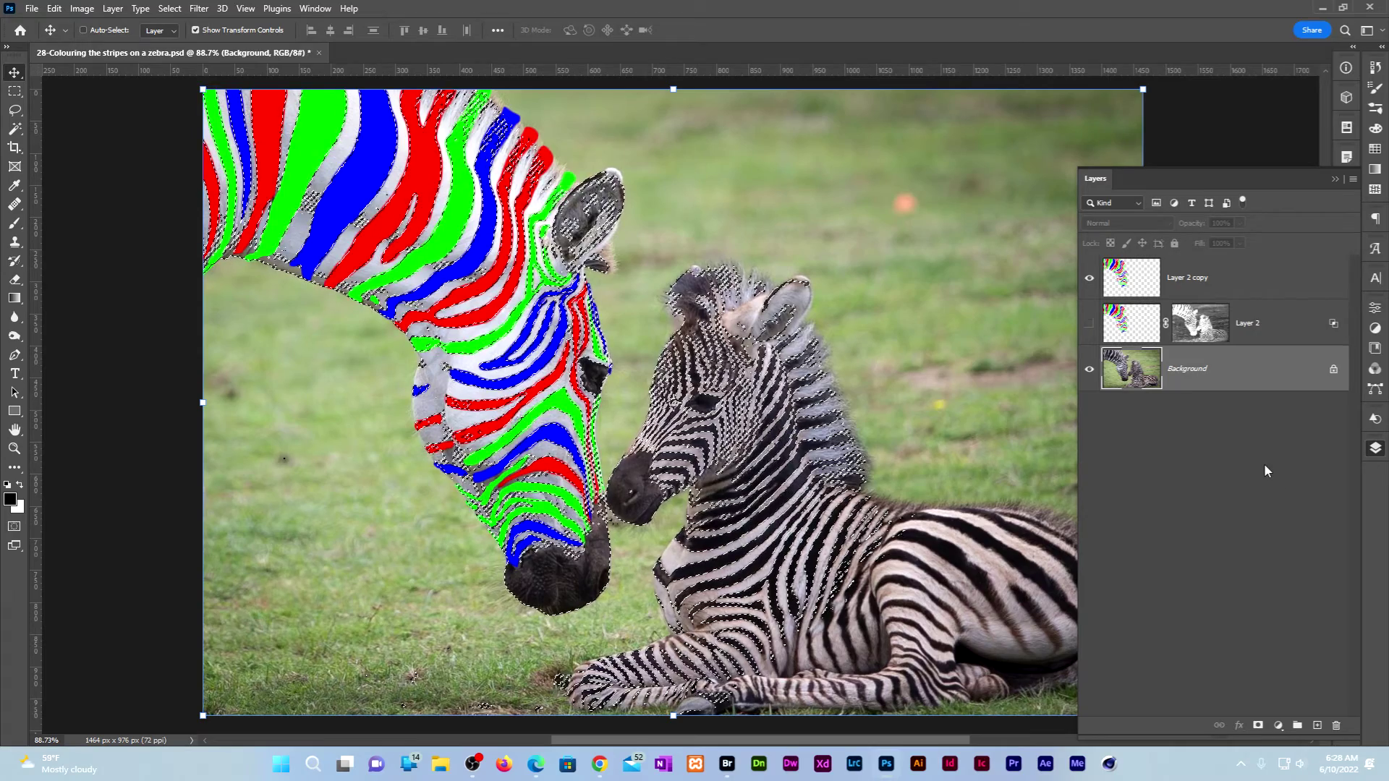
- Mask Layer 2 copy with the selection and view the mask alone, zoomed on the zebra's head
click(1203, 276)
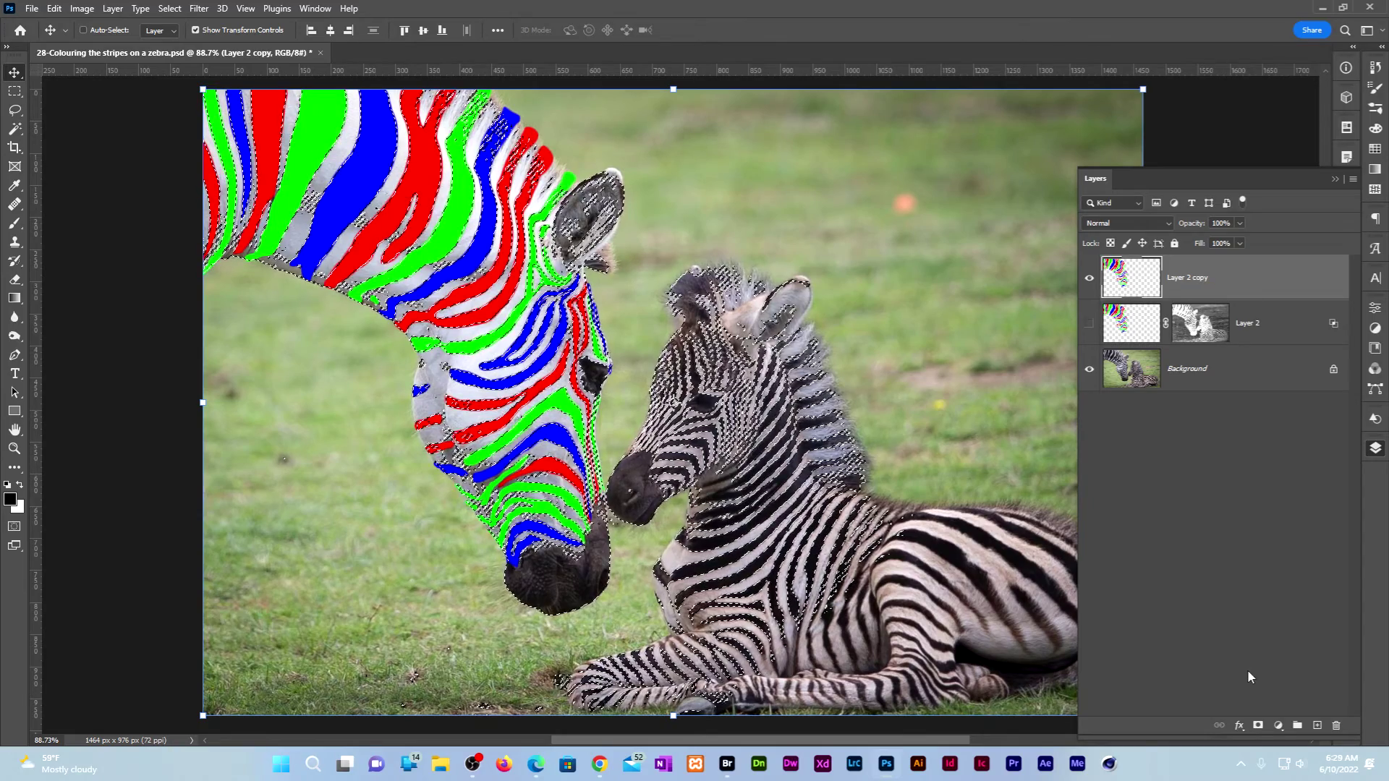
click(1259, 725)
key(z)
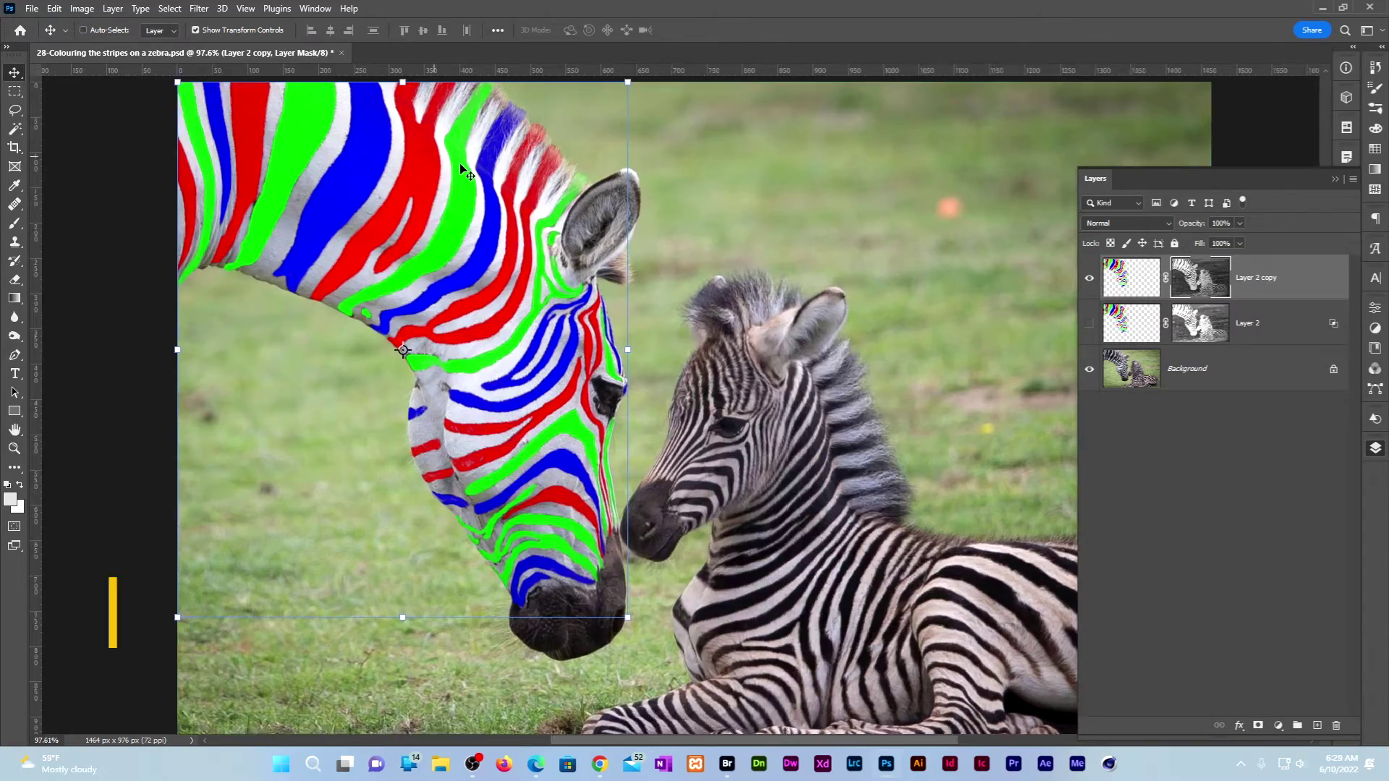
drag(468, 171, 511, 172)
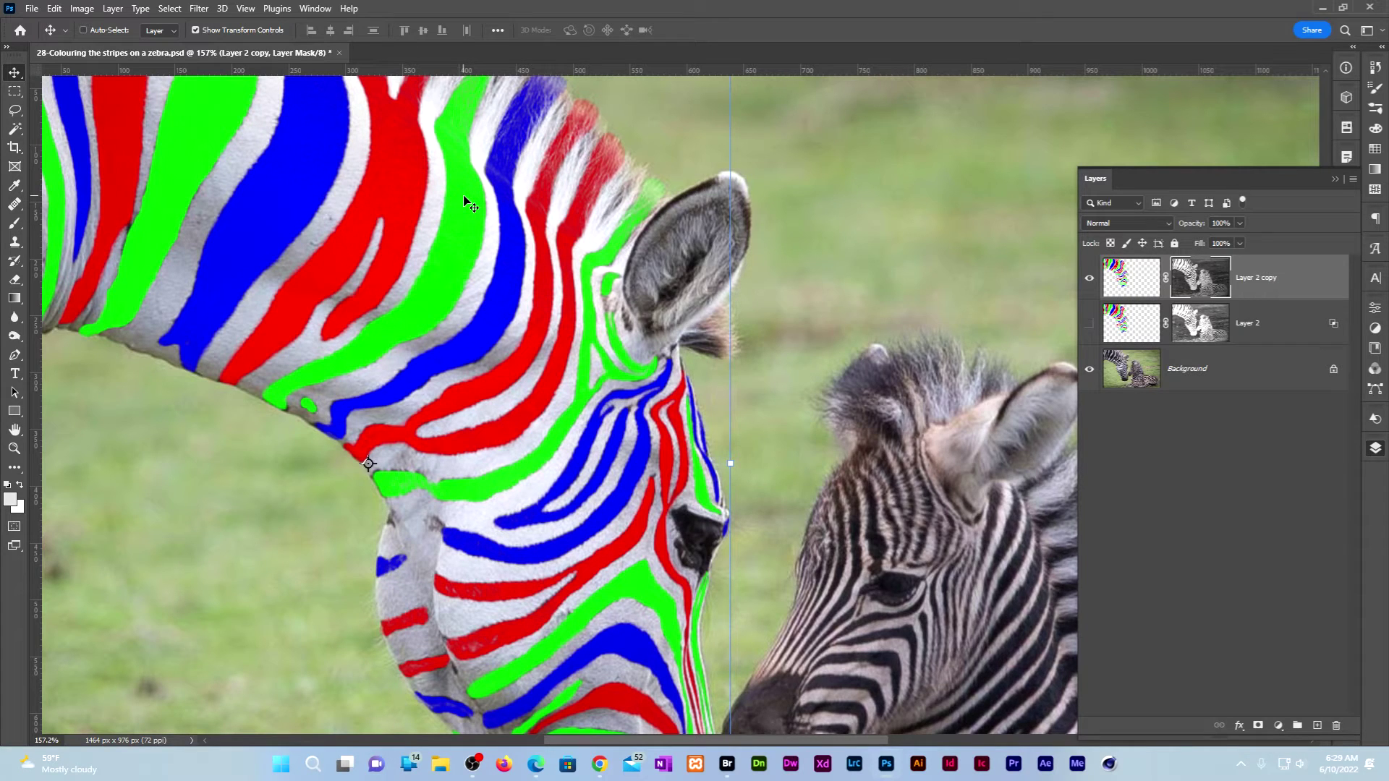
alt+click(1205, 280)
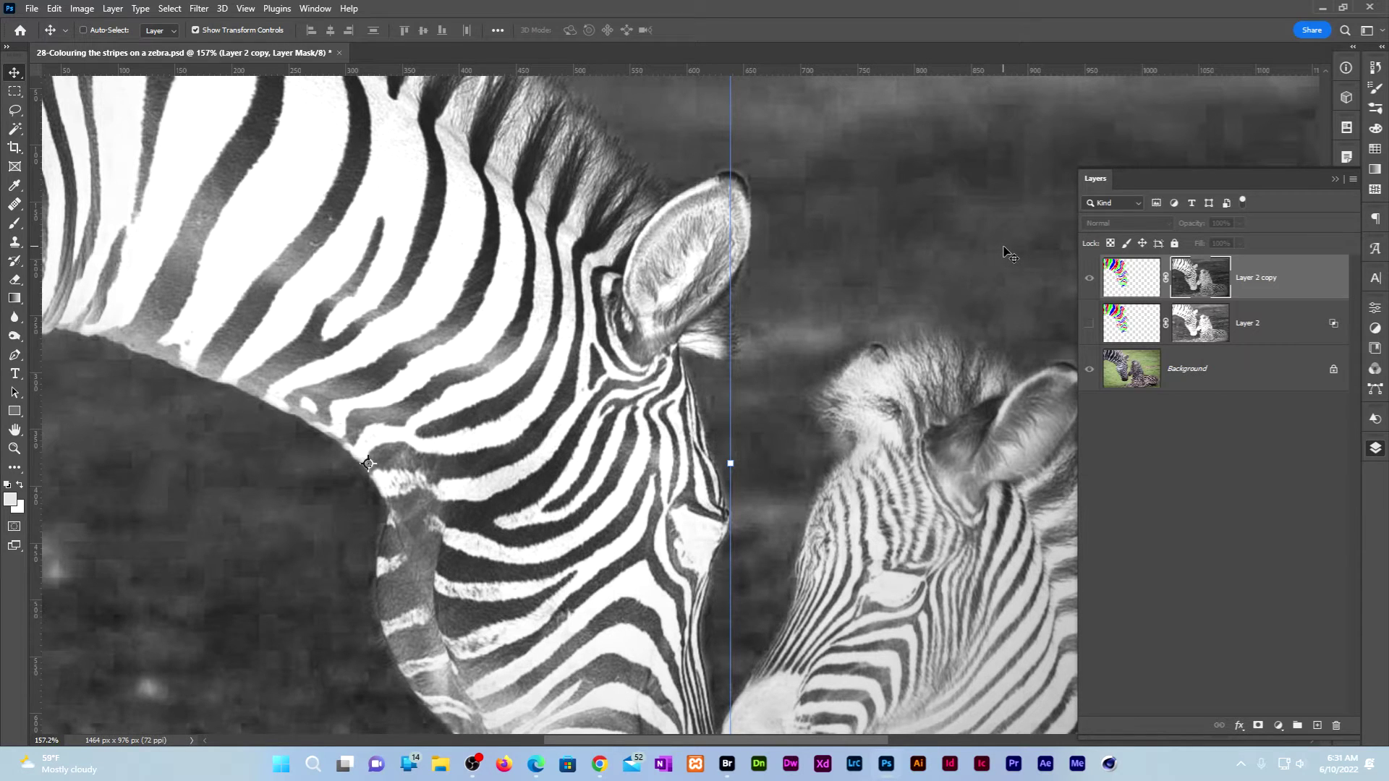
- Apply Levels to the mask with the white input slider moved to about 180
click(82, 9)
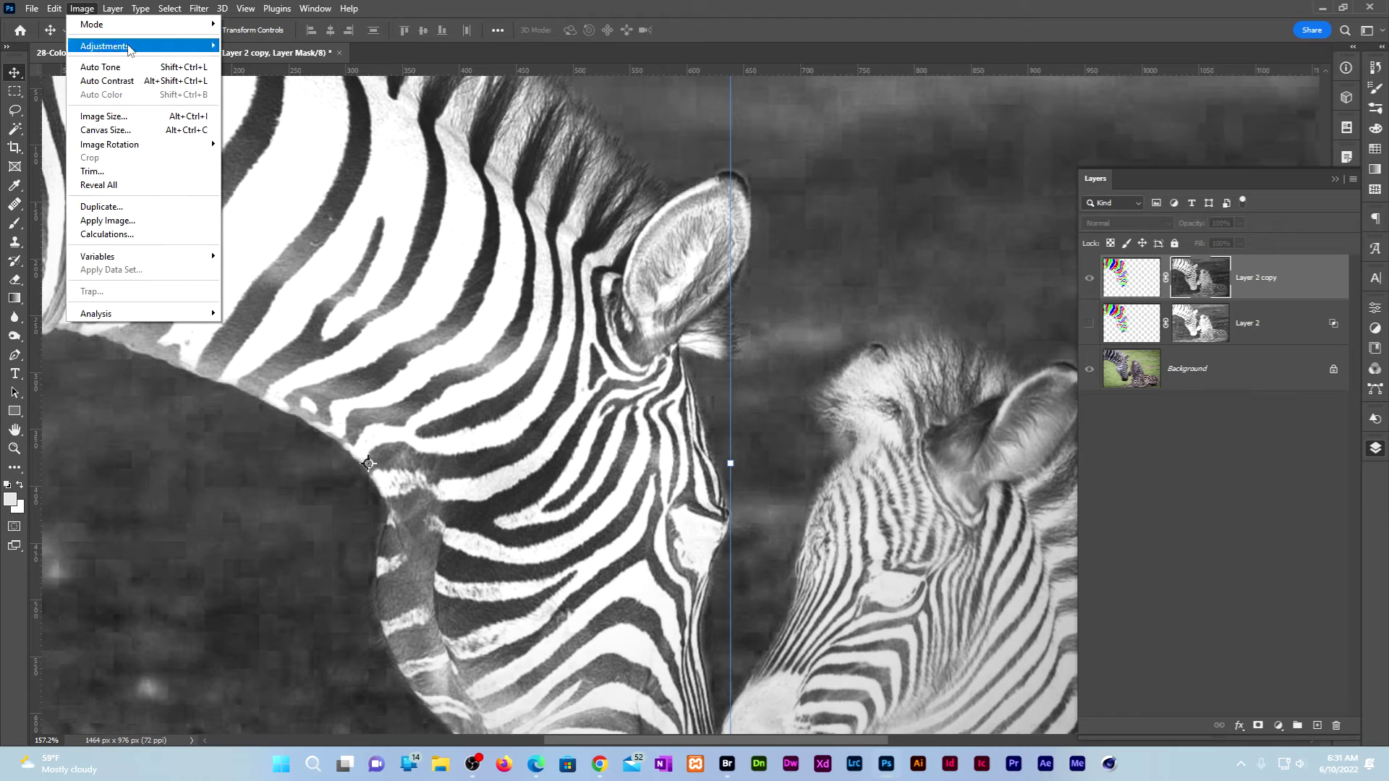
click(237, 66)
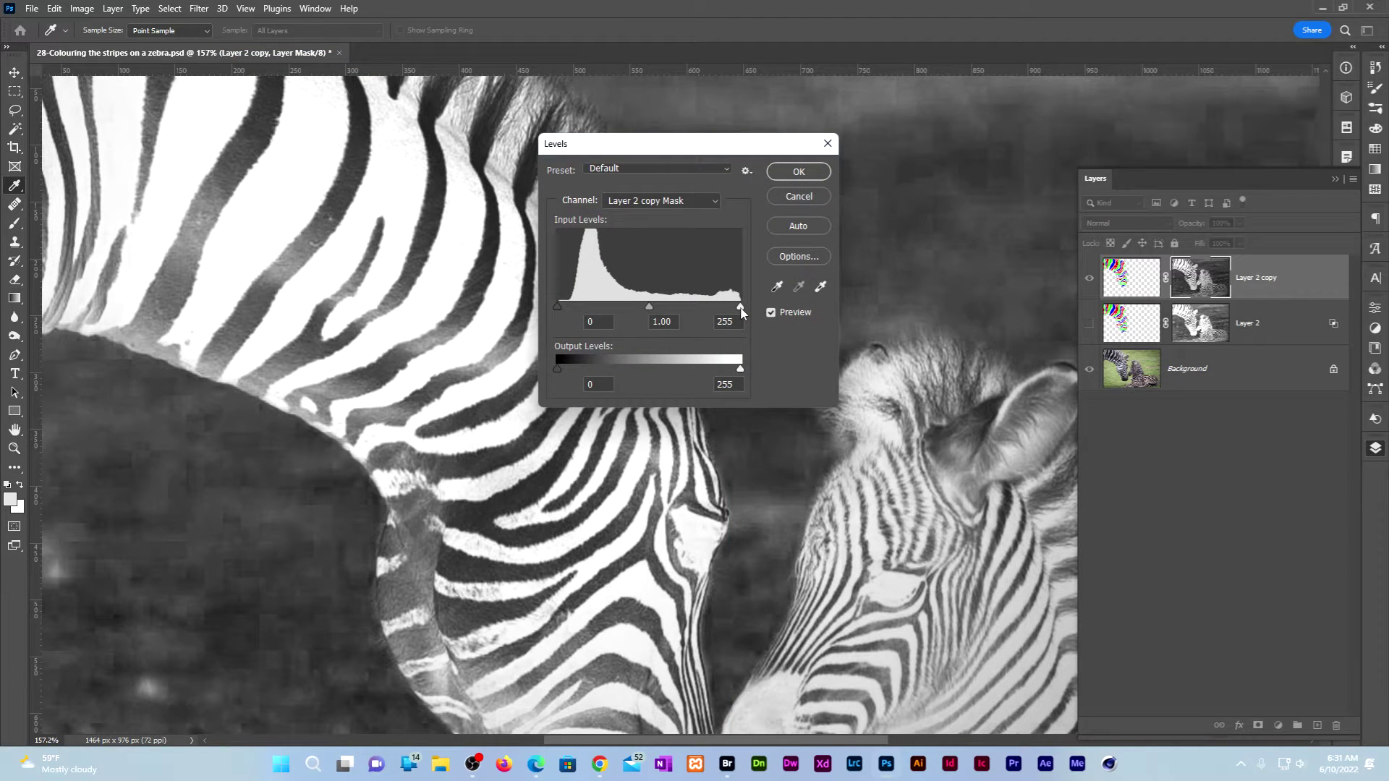
drag(741, 308, 686, 309)
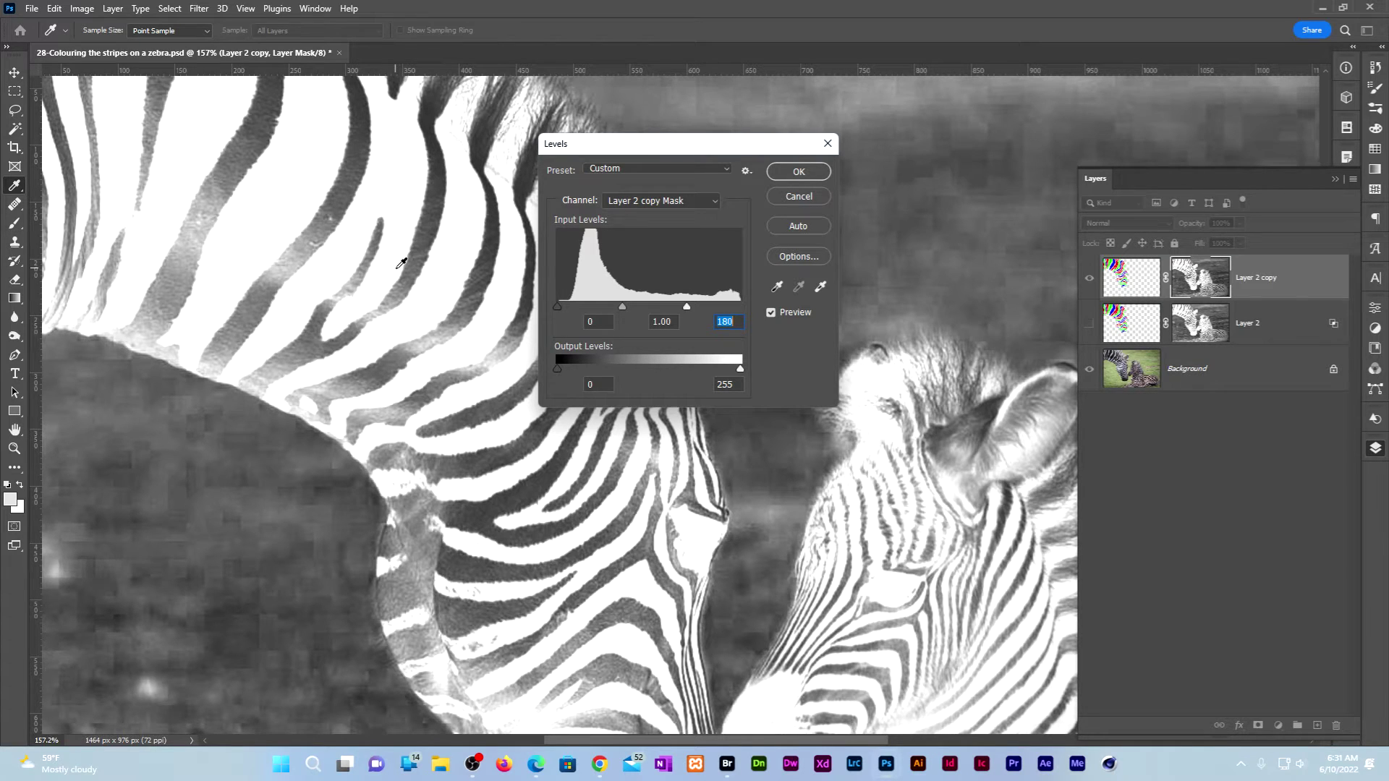
click(799, 172)
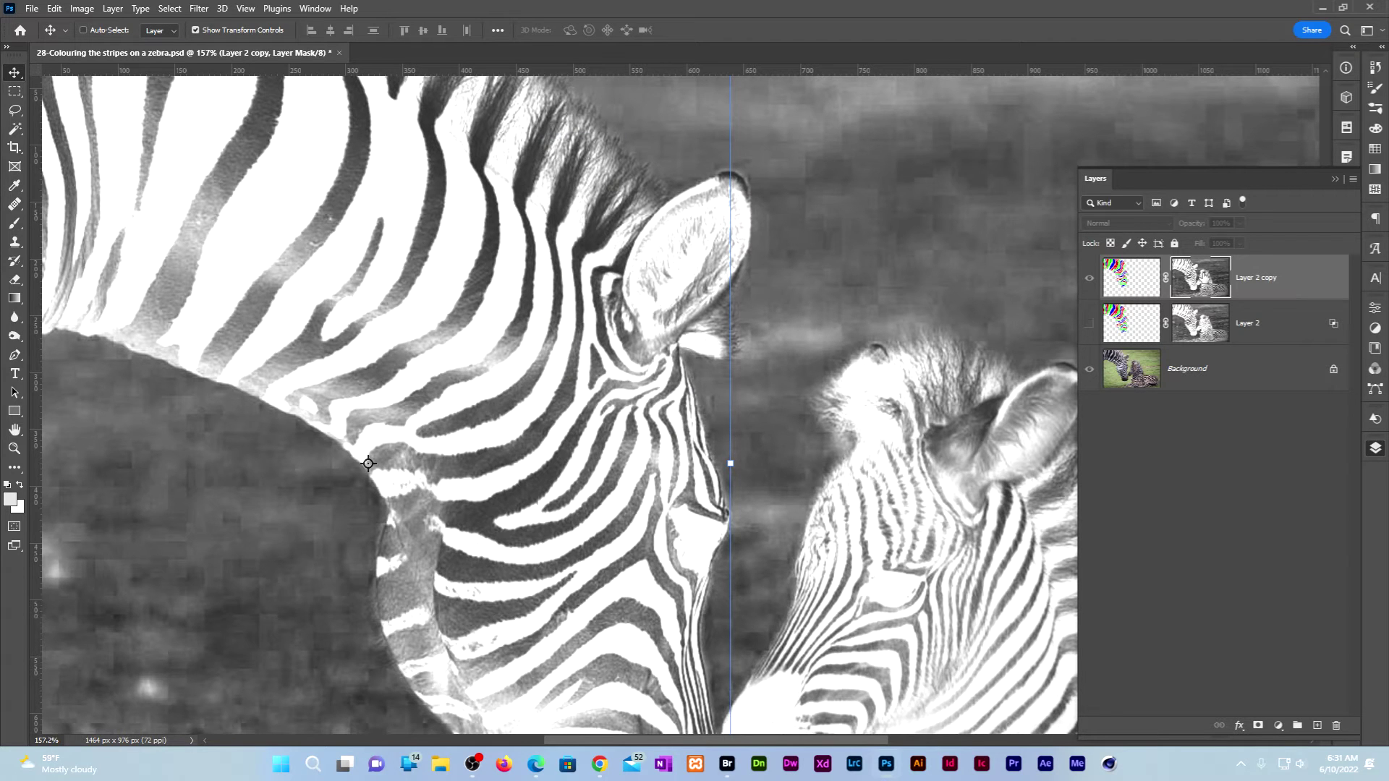
- Return to the full-colour composite and preview Layer 2 copy's blend modes
key(alt)
key(ctrl+2)
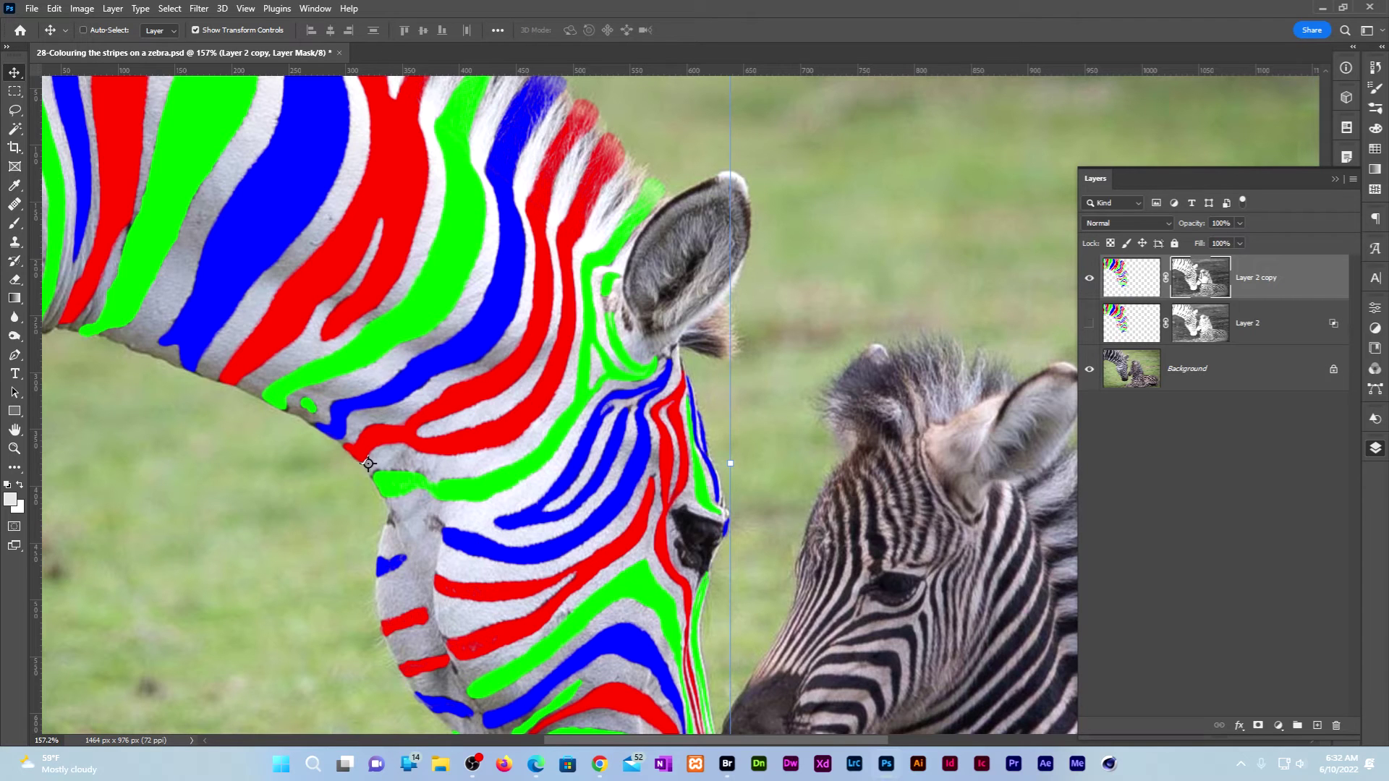
scroll(947, 259, down, 1)
scroll(943, 263, down, 1)
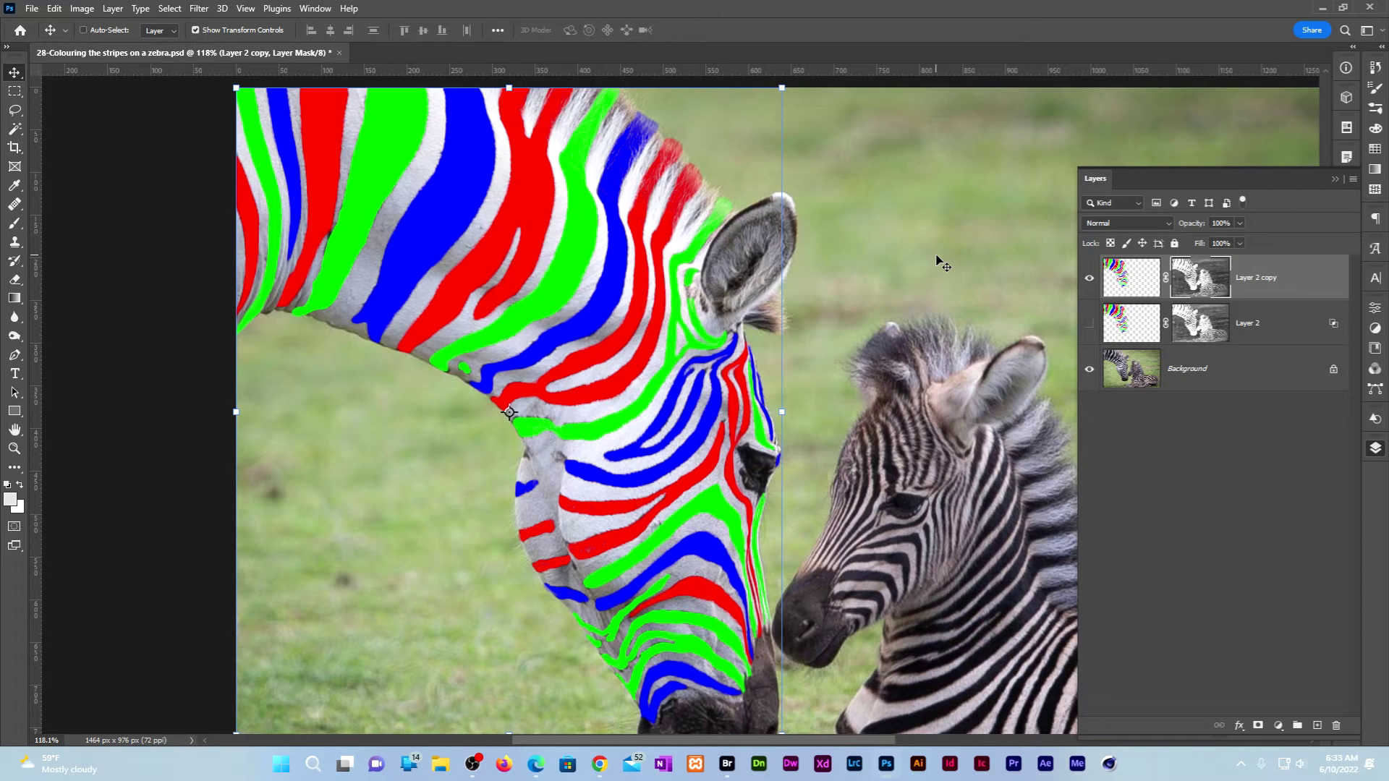
click(1167, 223)
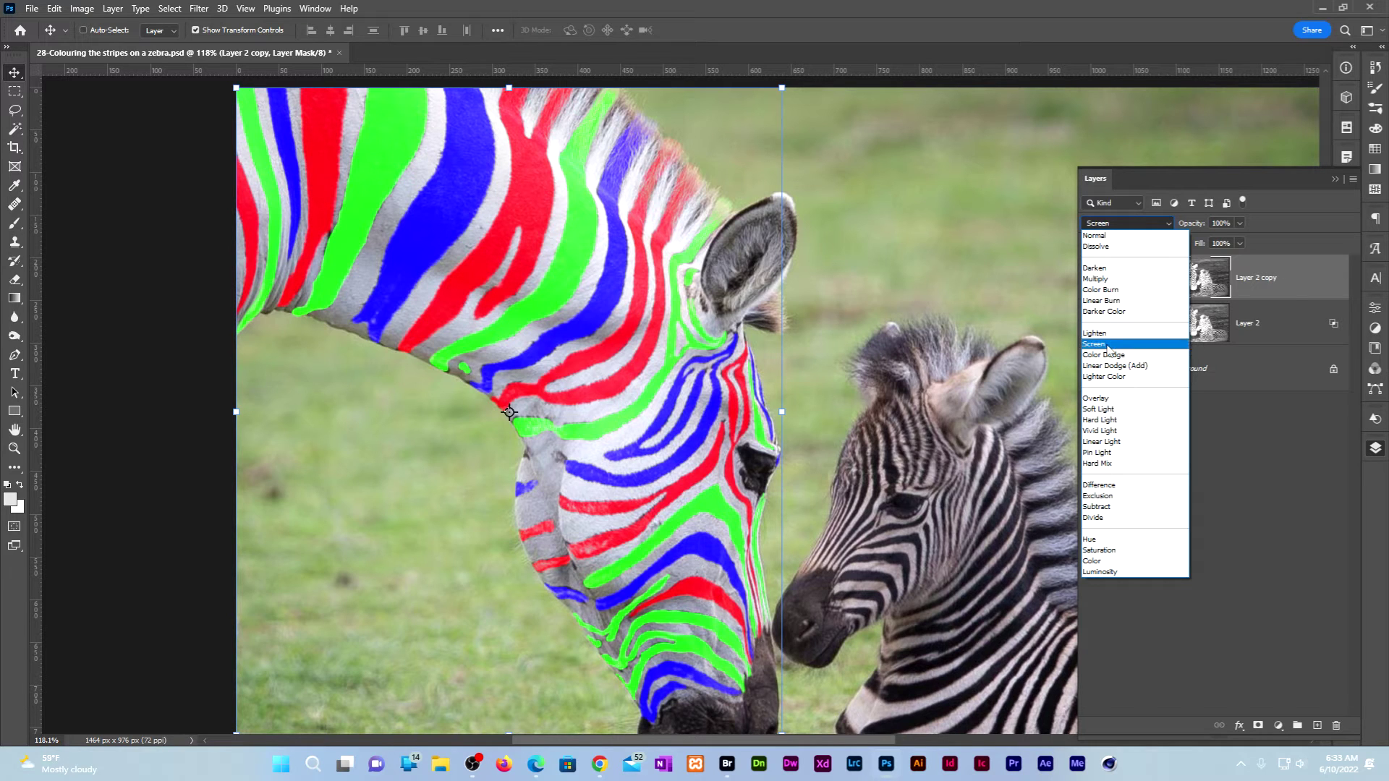
- Set Layer 2 copy to Soft Light and target its pixel thumbnail rather than the mask
click(1118, 409)
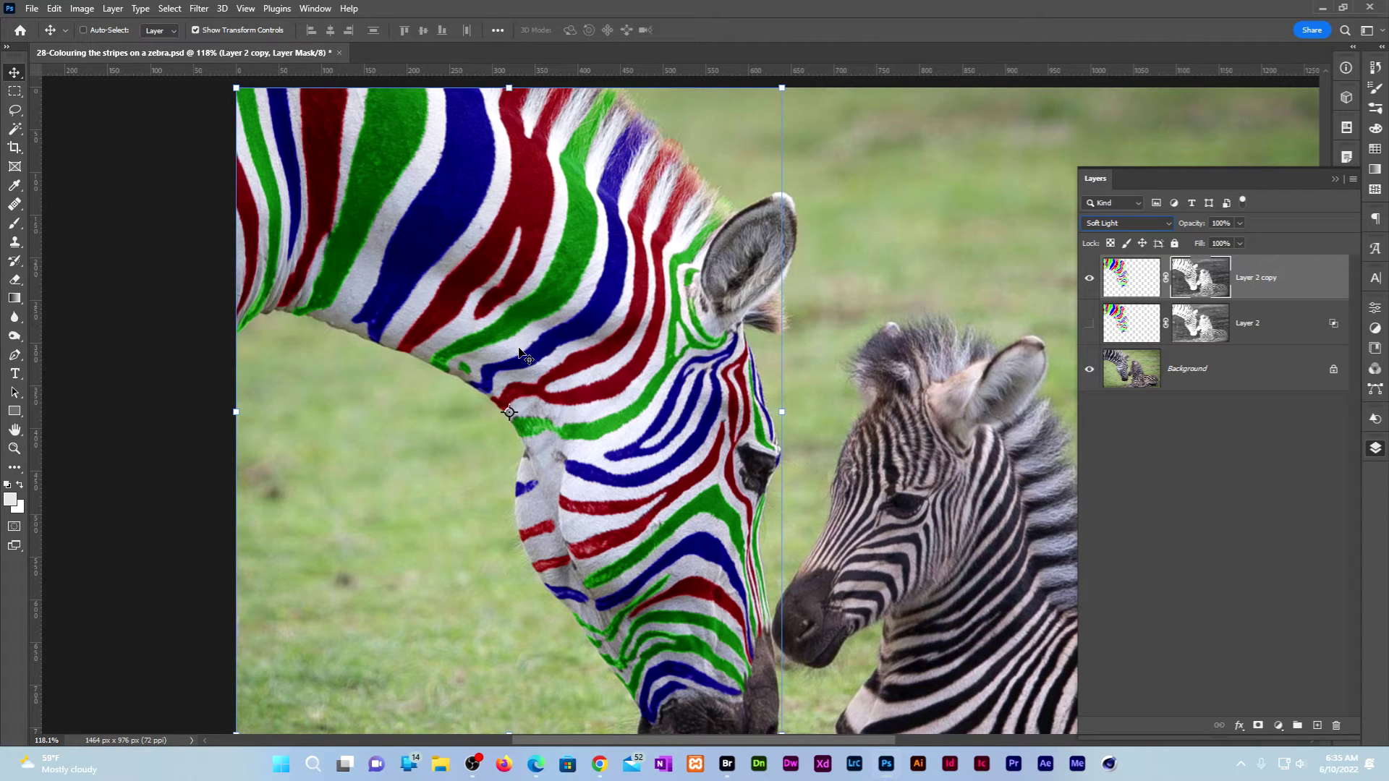
click(1132, 278)
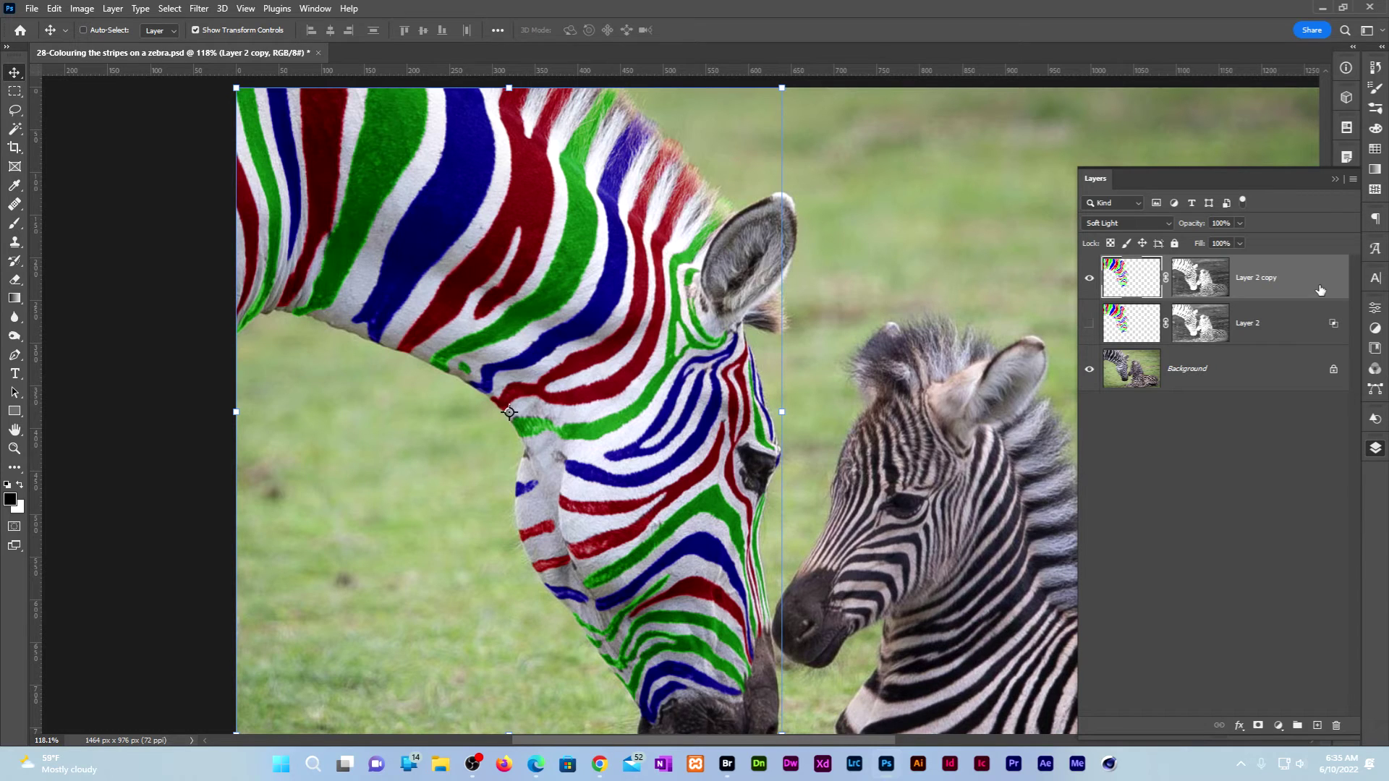
- Split Layer 2 copy's Underlying Layer white Blend If slider to 70/181
double_click(1320, 290)
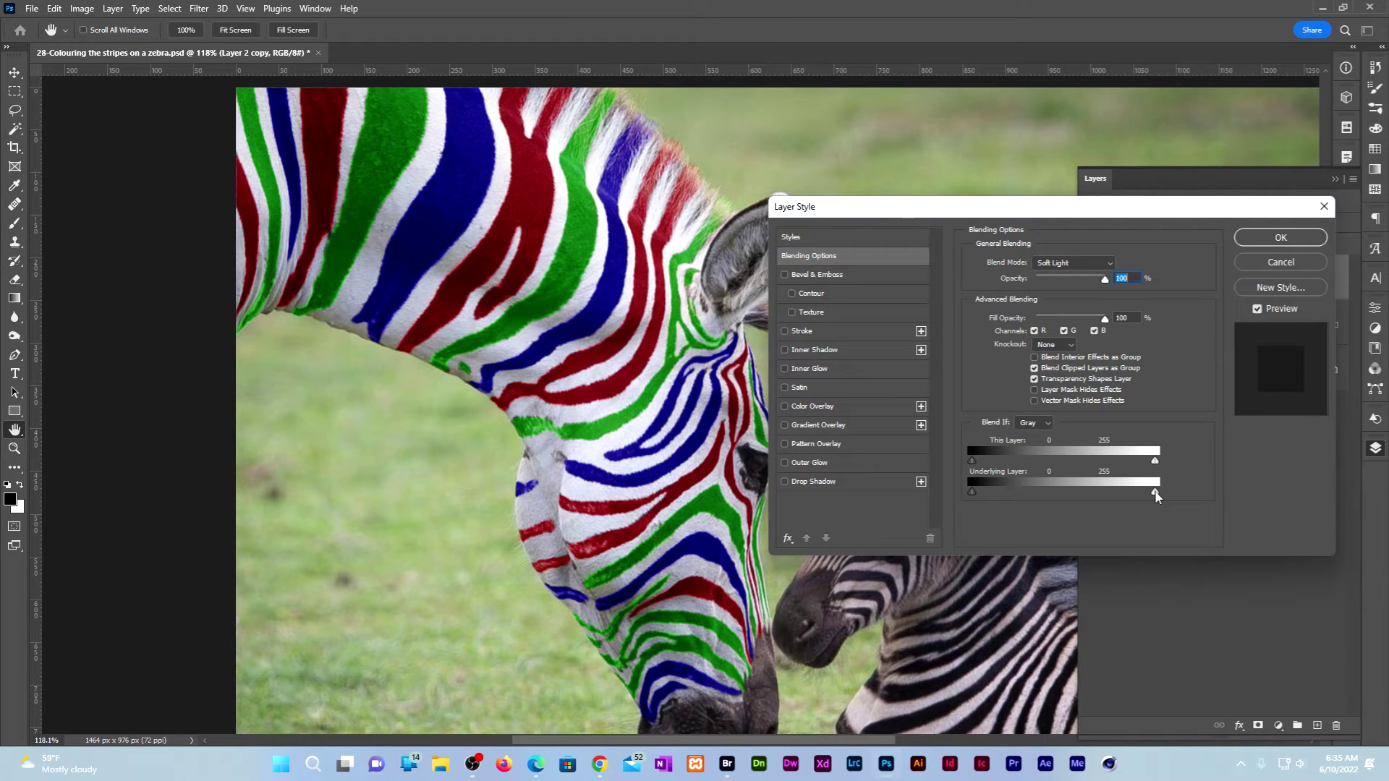
drag(1156, 495, 1009, 494)
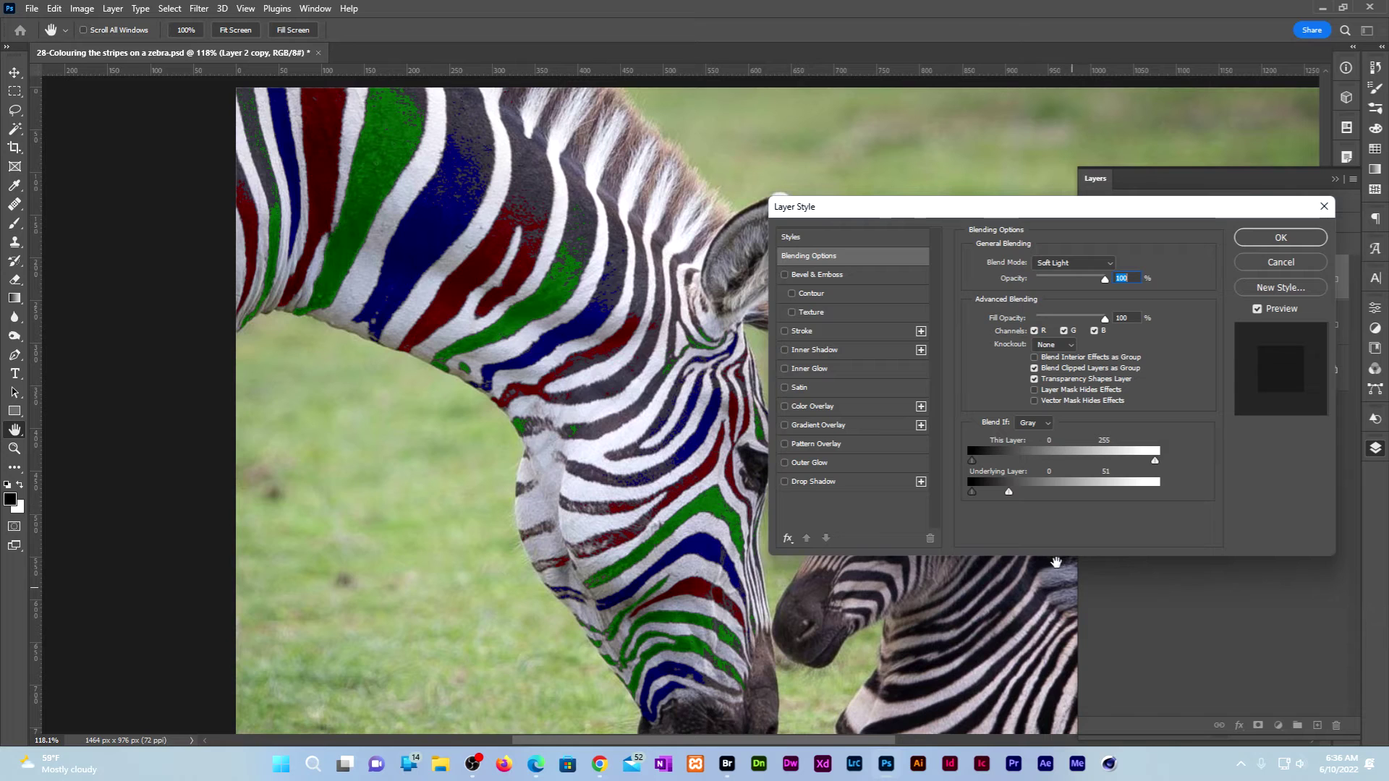
drag(1011, 494, 1083, 496)
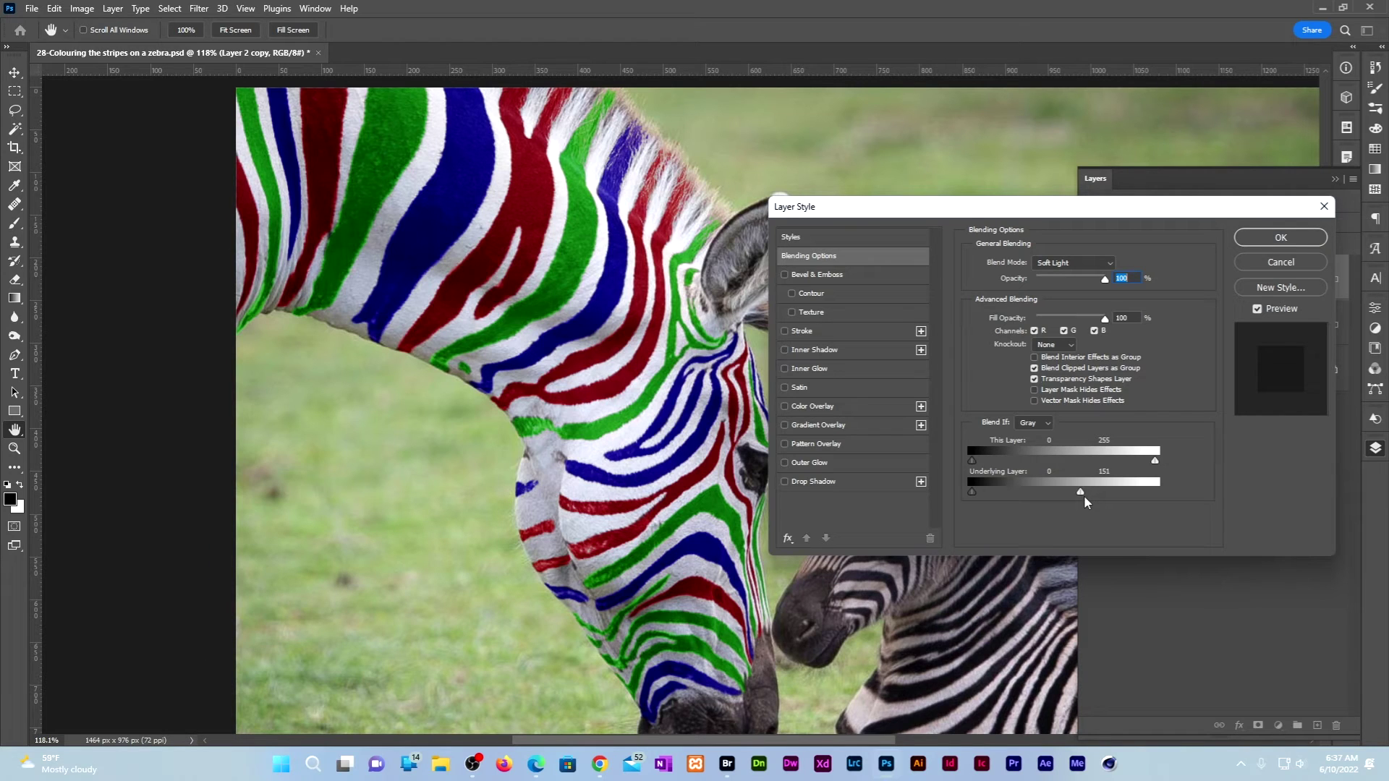
drag(1081, 491, 1095, 492)
drag(1079, 492, 1021, 492)
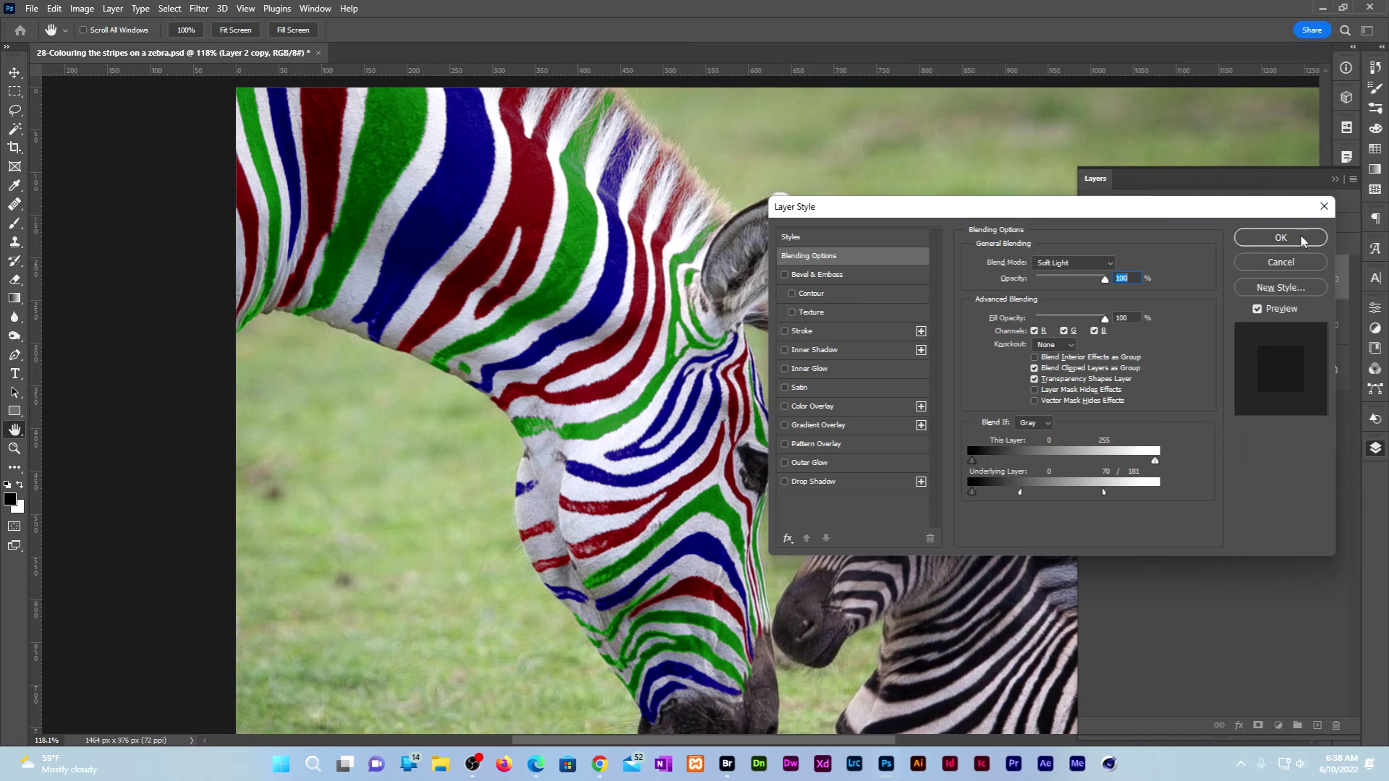
click(1281, 238)
key(ctrl+0)
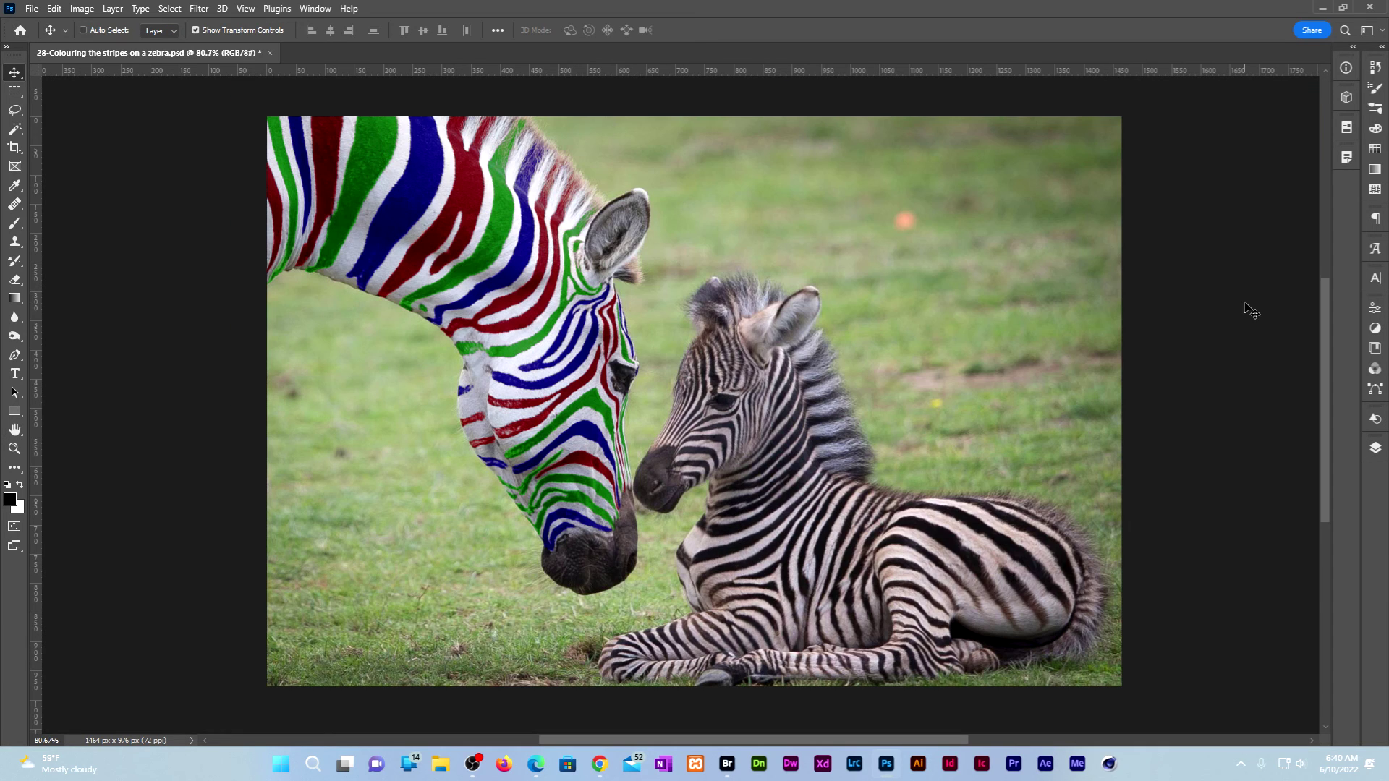